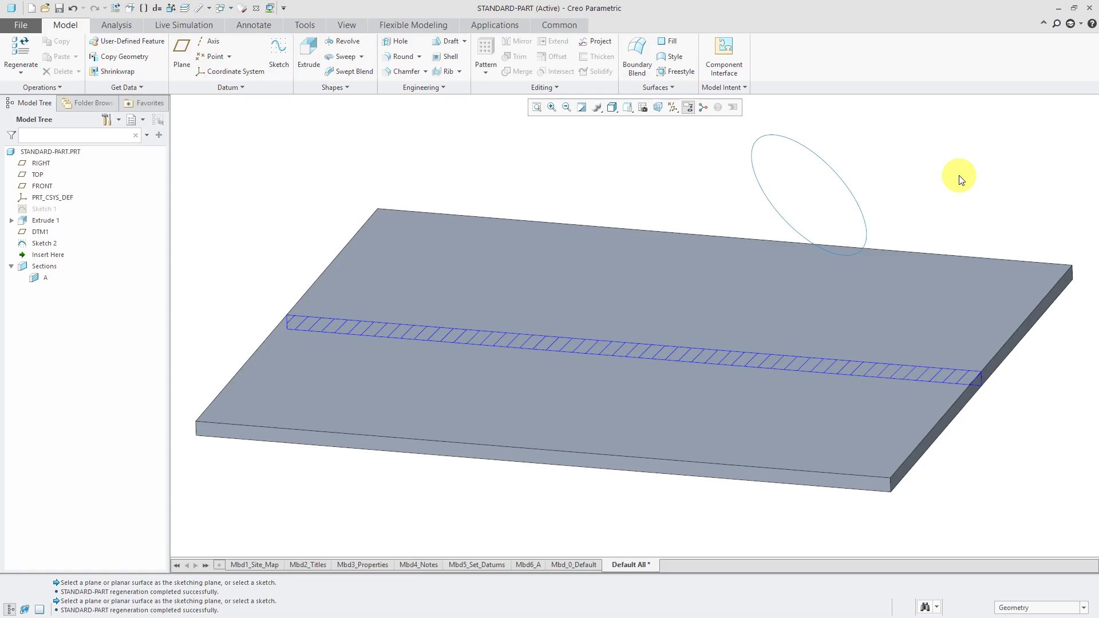
- Extrude the tilted elliptical Sketch 2 as a flipped, material-removing Through All cut
left_click(863, 217)
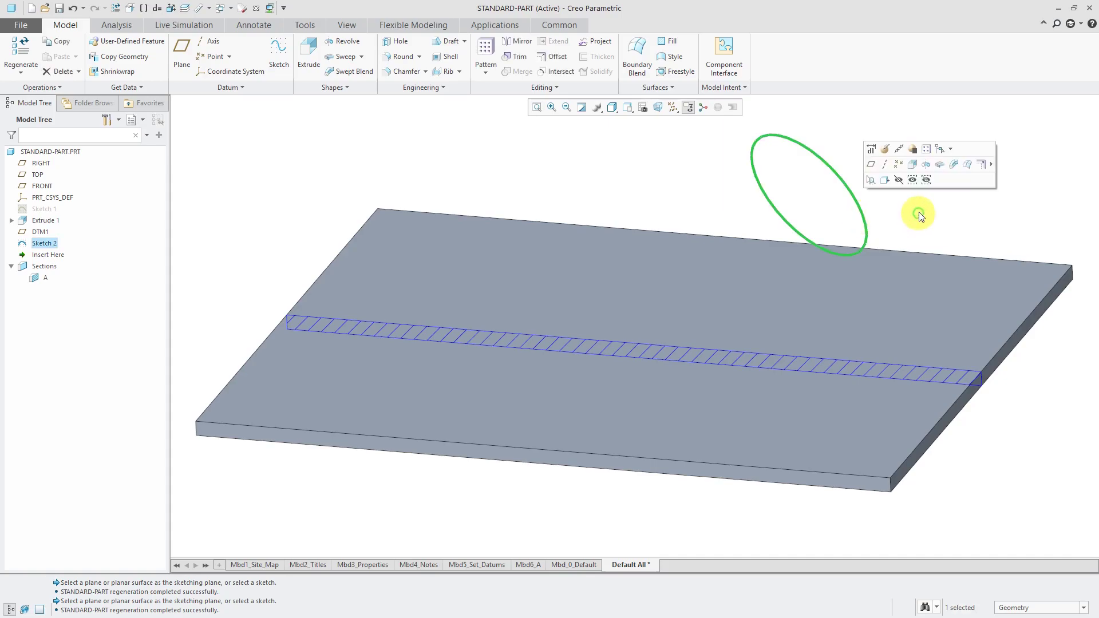
left_click(910, 167)
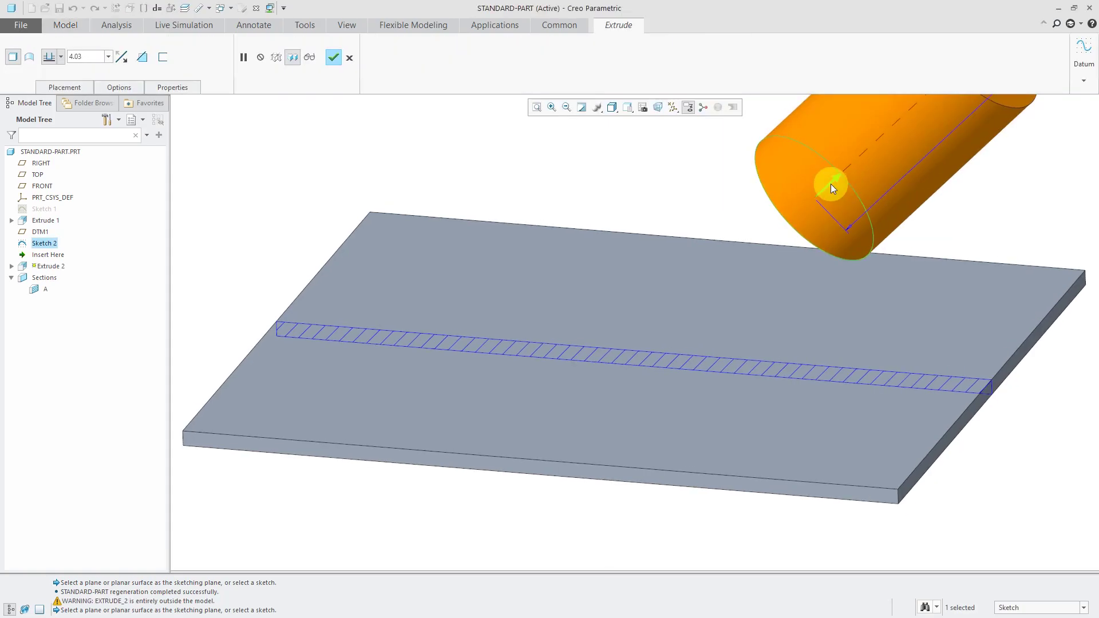
left_click(830, 184)
right_click(891, 171)
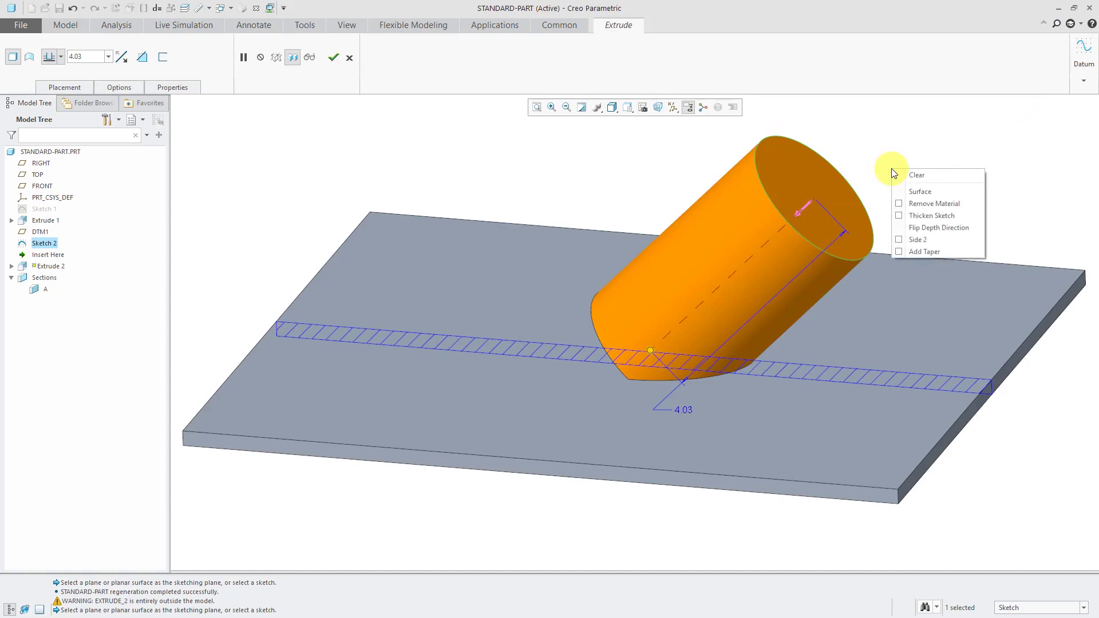
left_click(915, 203)
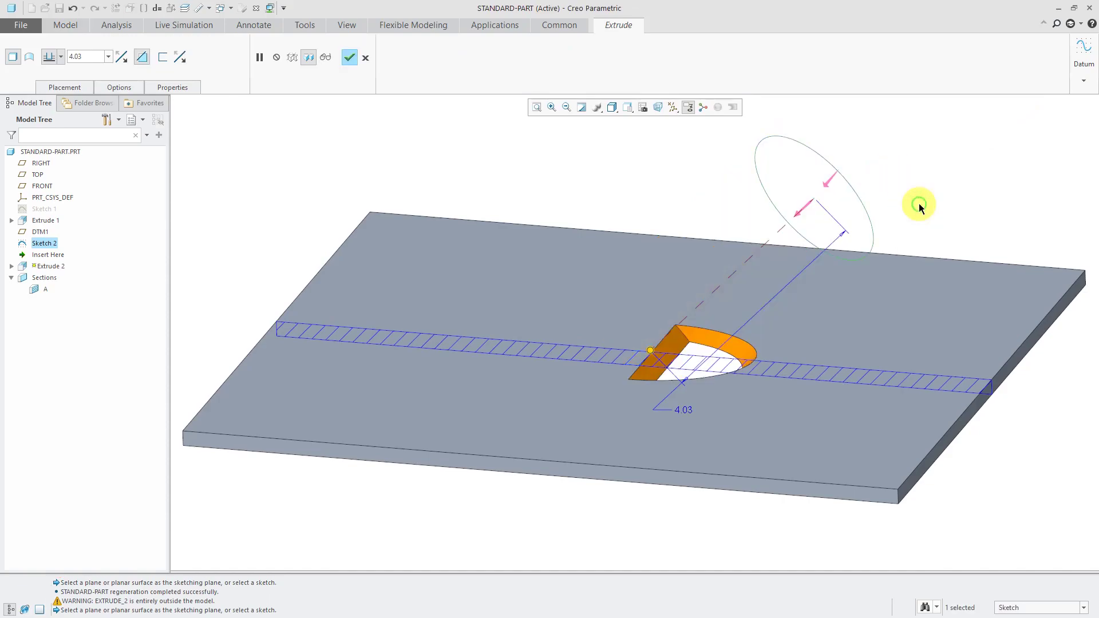
right_click(650, 349)
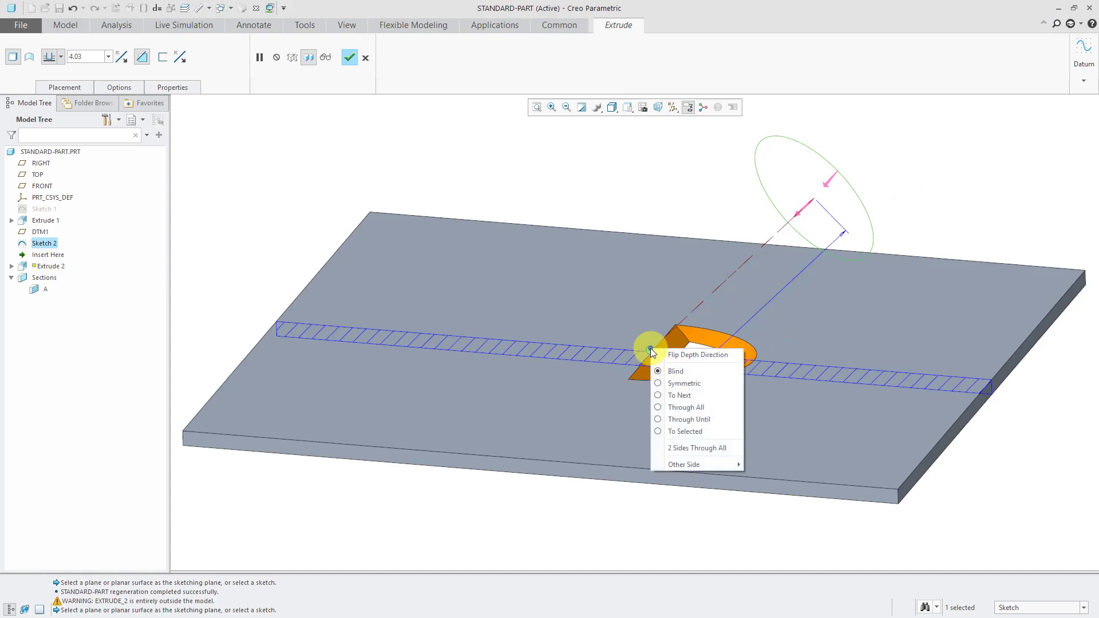
left_click(686, 408)
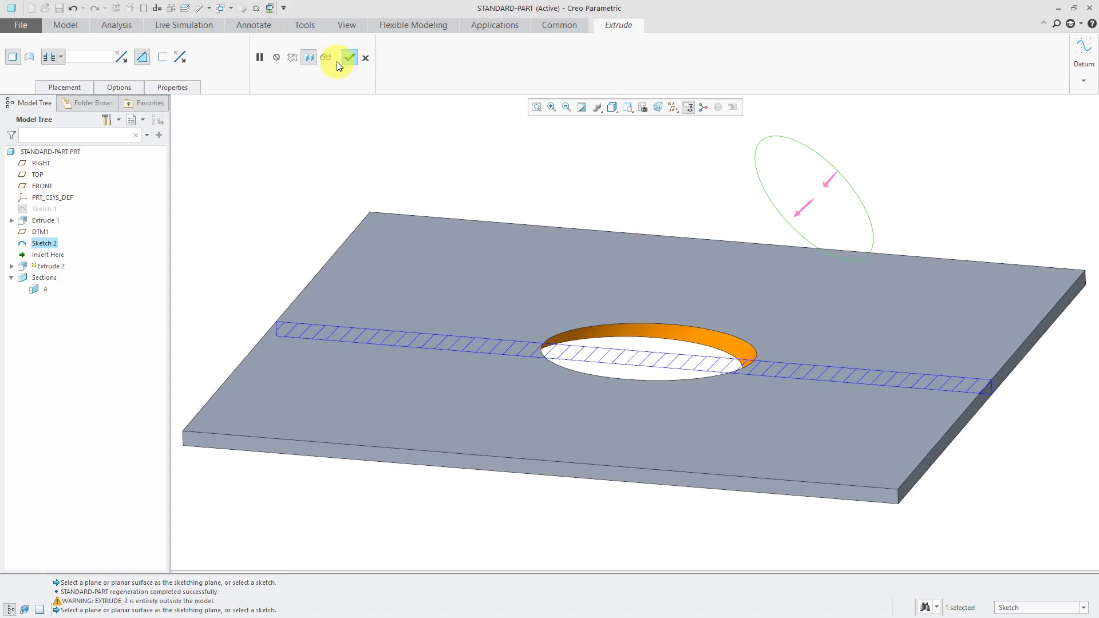
left_click(351, 57)
- Show the plate clipped at section A to inspect the cut, then turn the clipping off
left_click(48, 292)
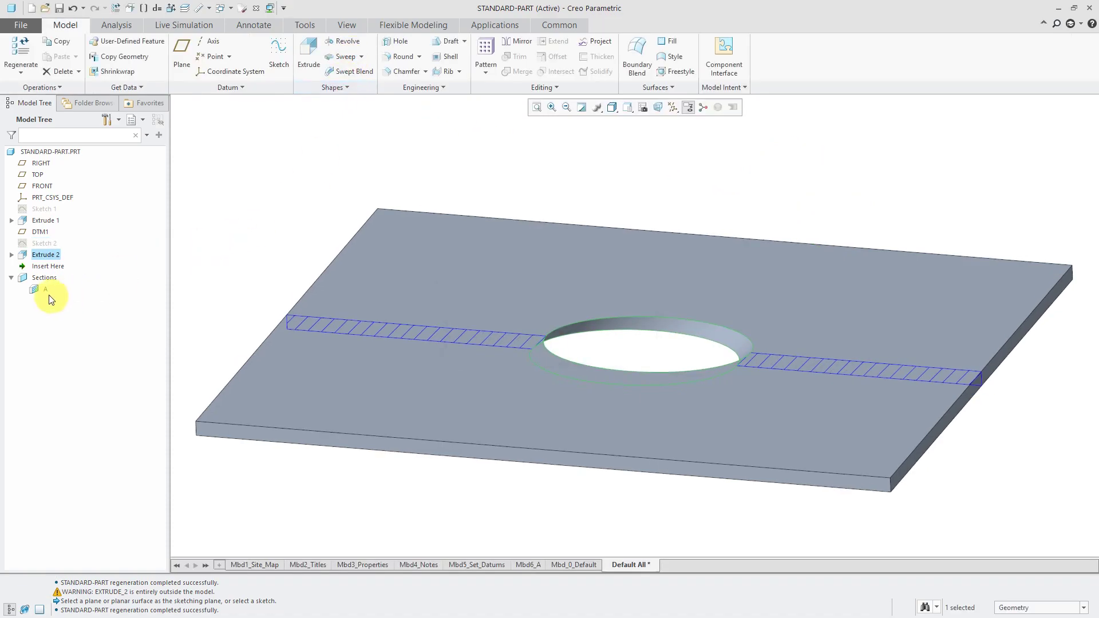
left_click(45, 290)
left_click(51, 222)
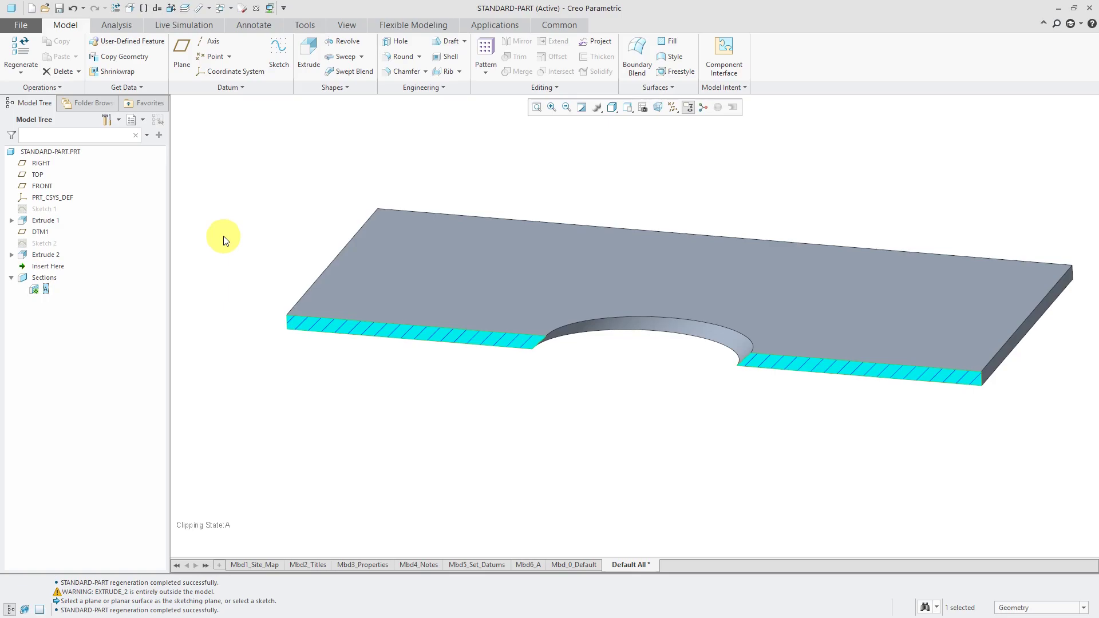
right_click(45, 290)
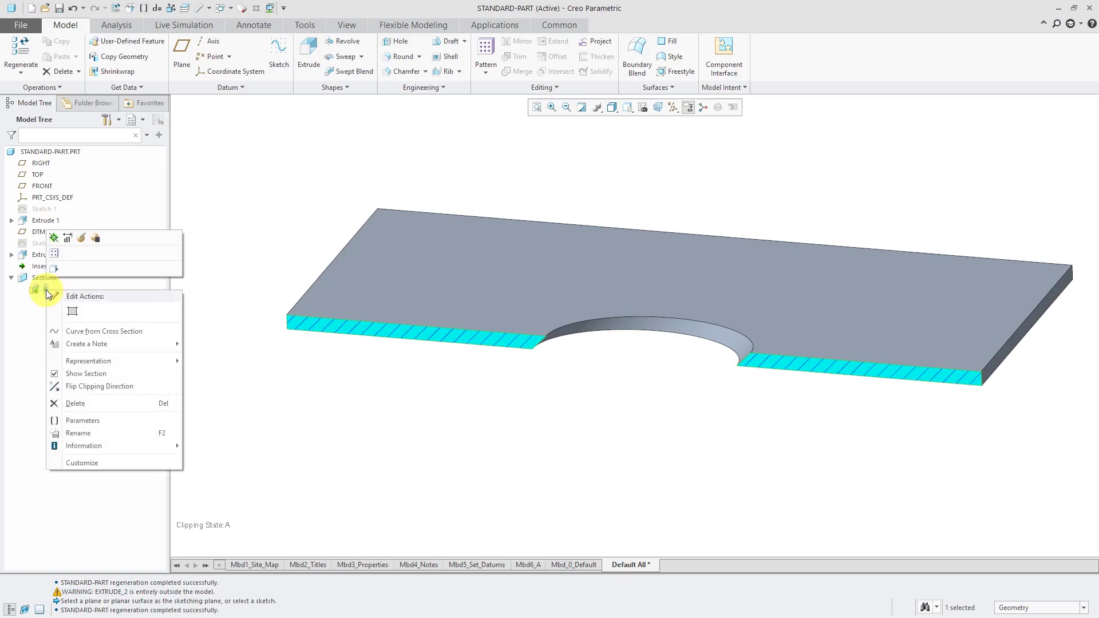
left_click(54, 238)
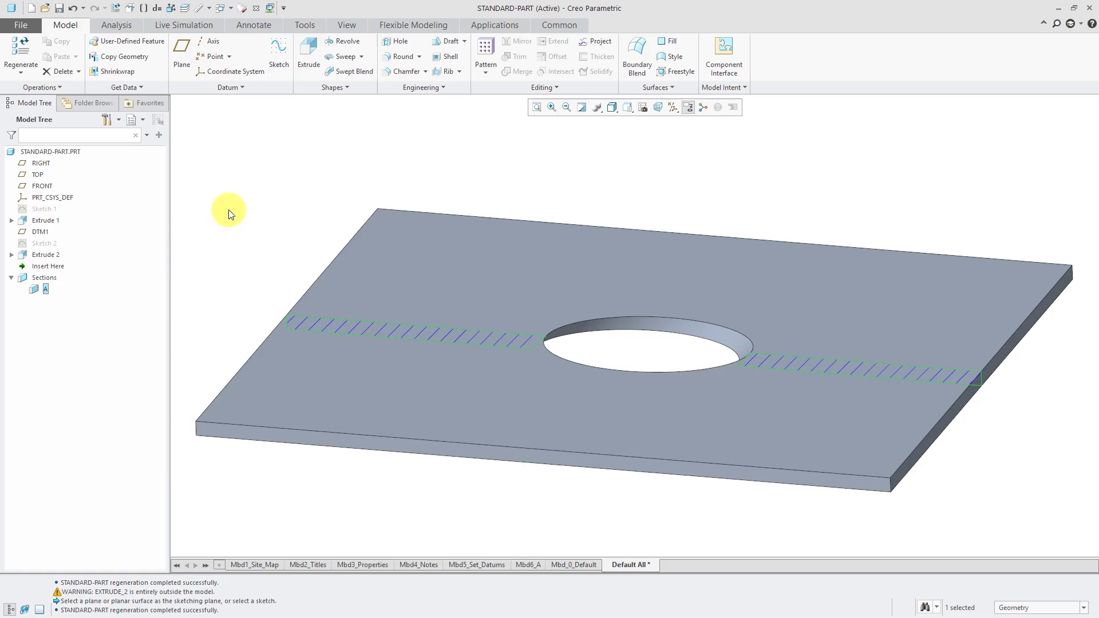
left_click(229, 212)
- Delete the Extrude 2 cut feature and confirm the deletion
left_click(57, 252)
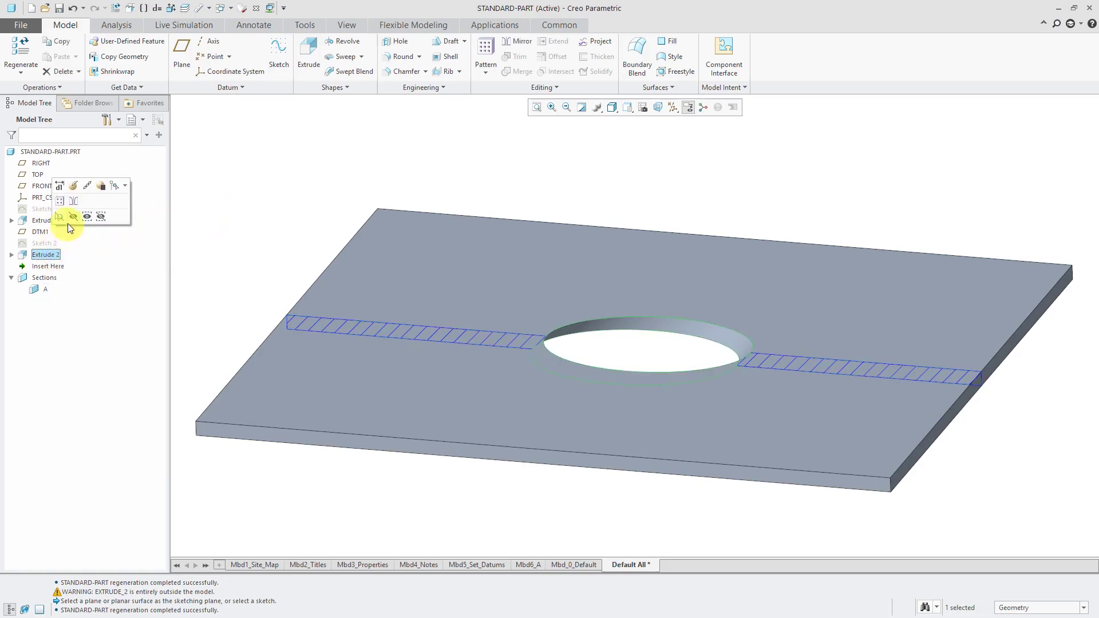
right_click(37, 253)
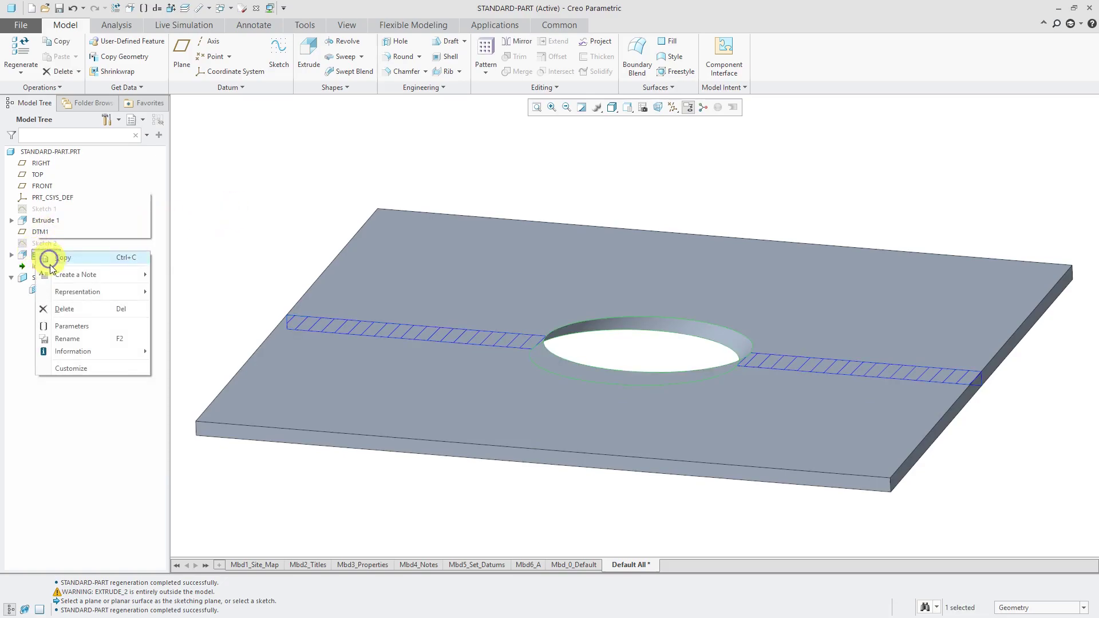
left_click(68, 308)
left_click(509, 326)
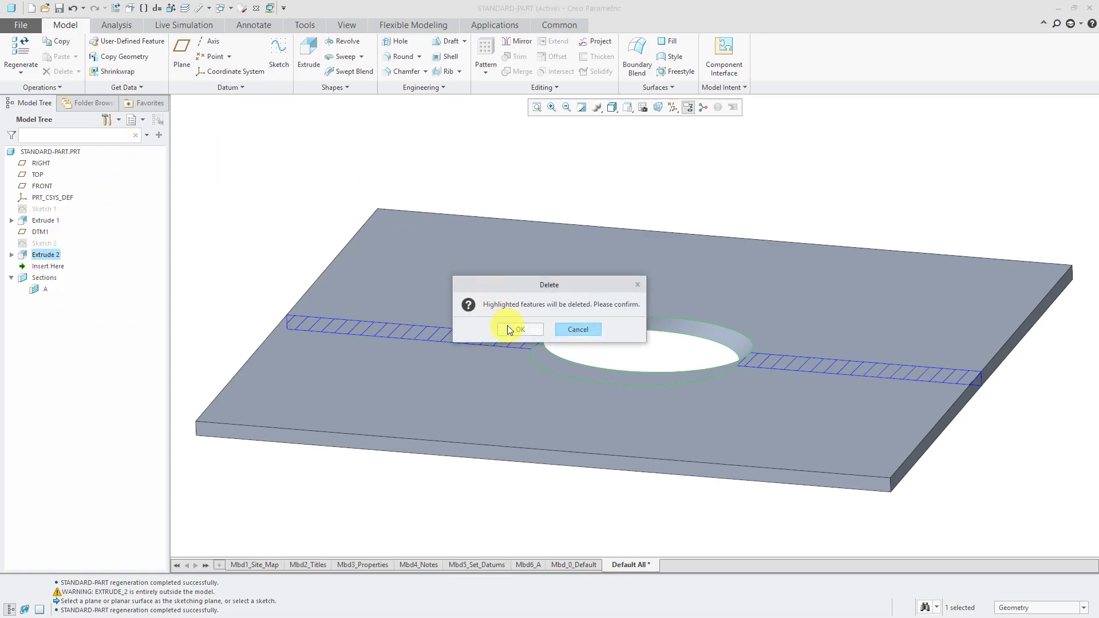
- Convert the solid to sheet metal using the top face as driving surface at 0.25 thickness
left_click(44, 88)
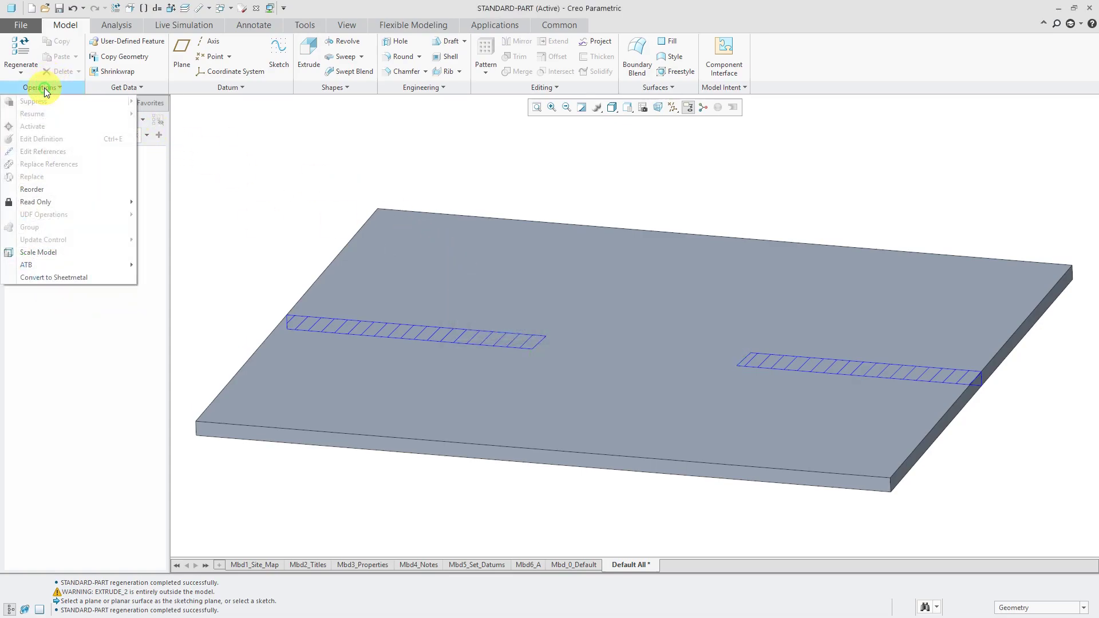
left_click(49, 277)
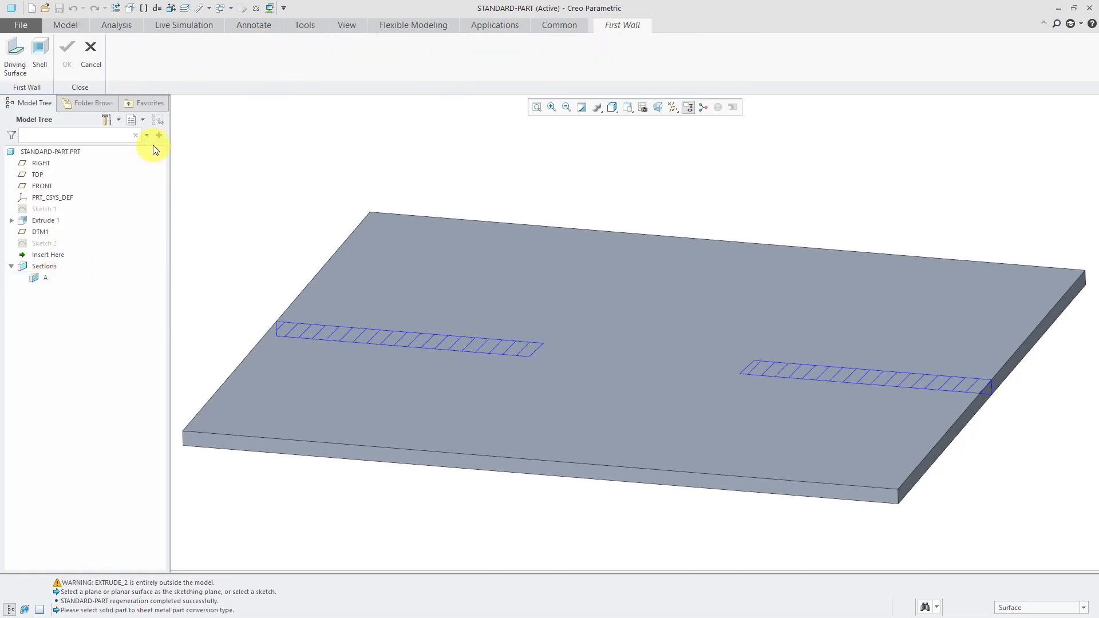
left_click(15, 55)
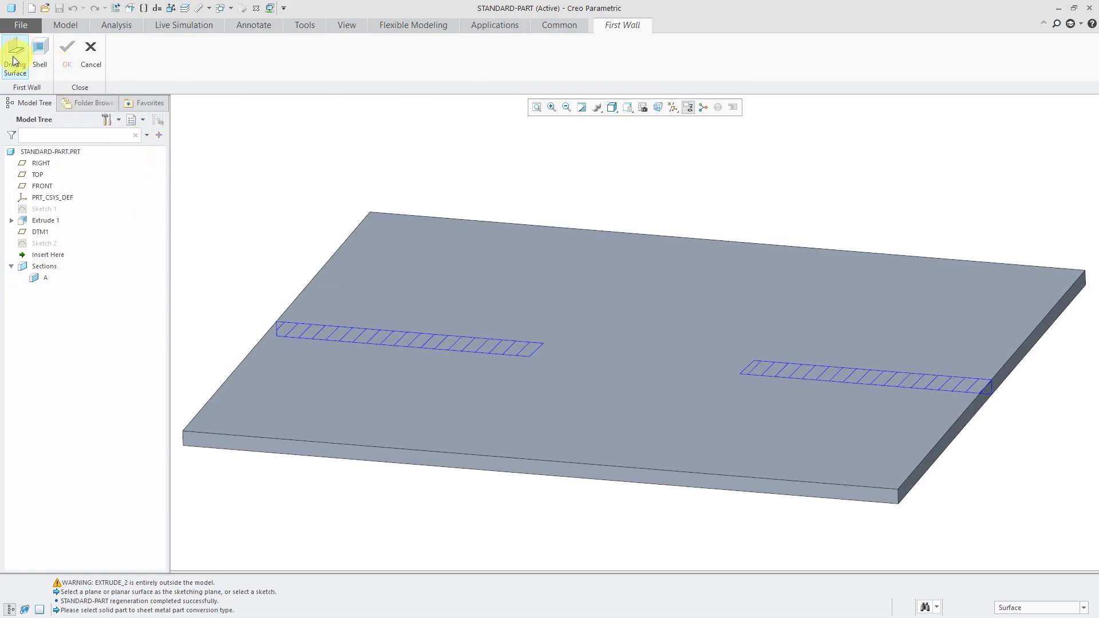
left_click(456, 307)
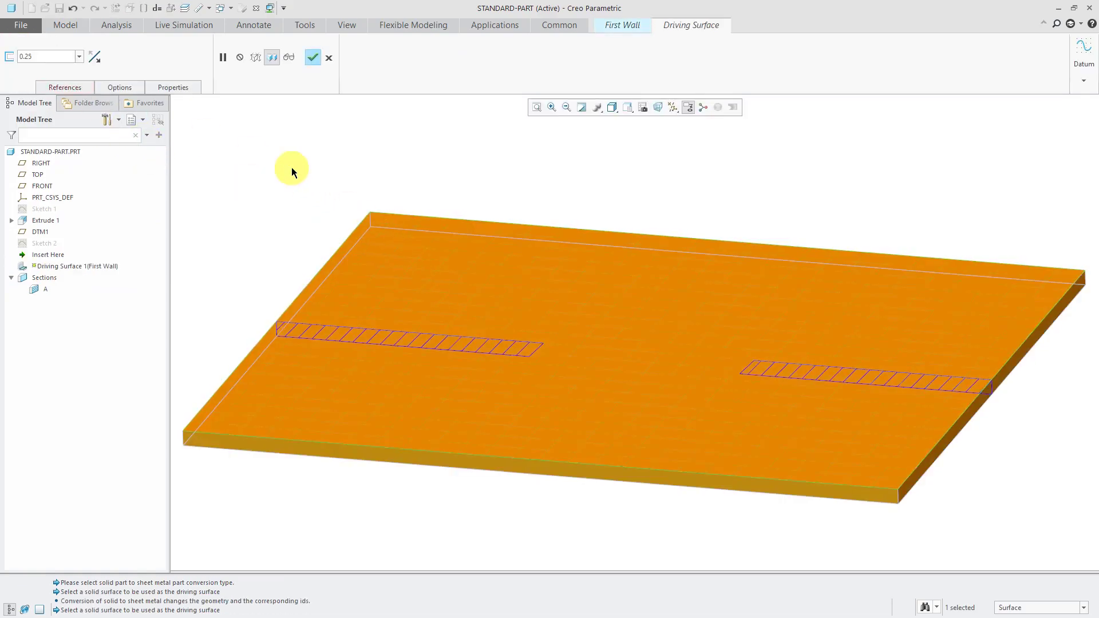
left_click(314, 58)
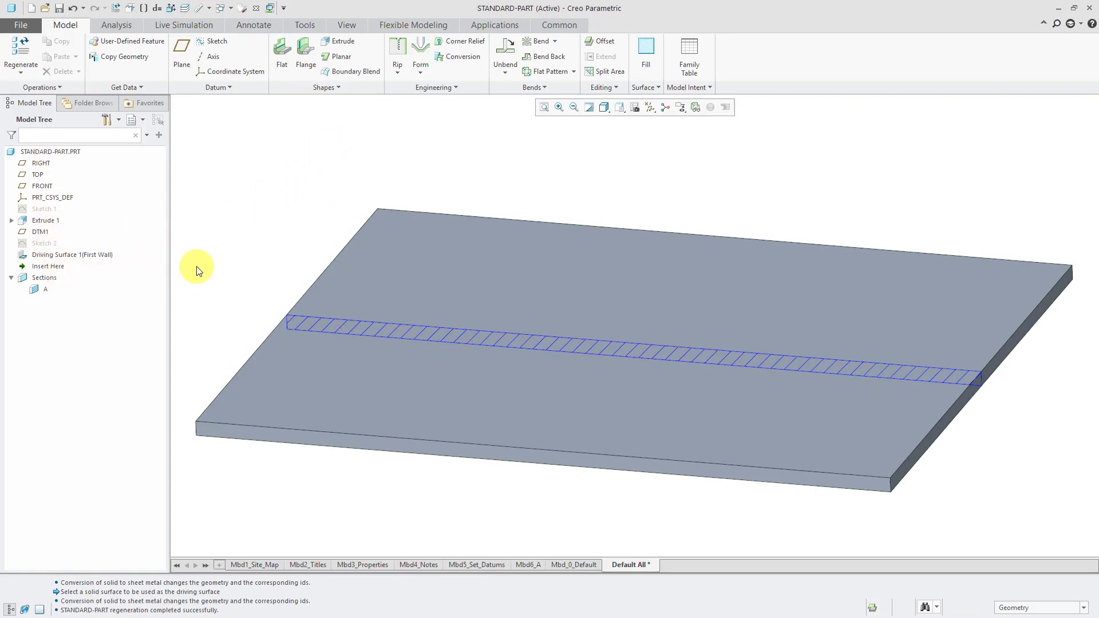
- Extrude Sketch 2 into a flipped Through All cut across the sheet metal plate
left_click(36, 244)
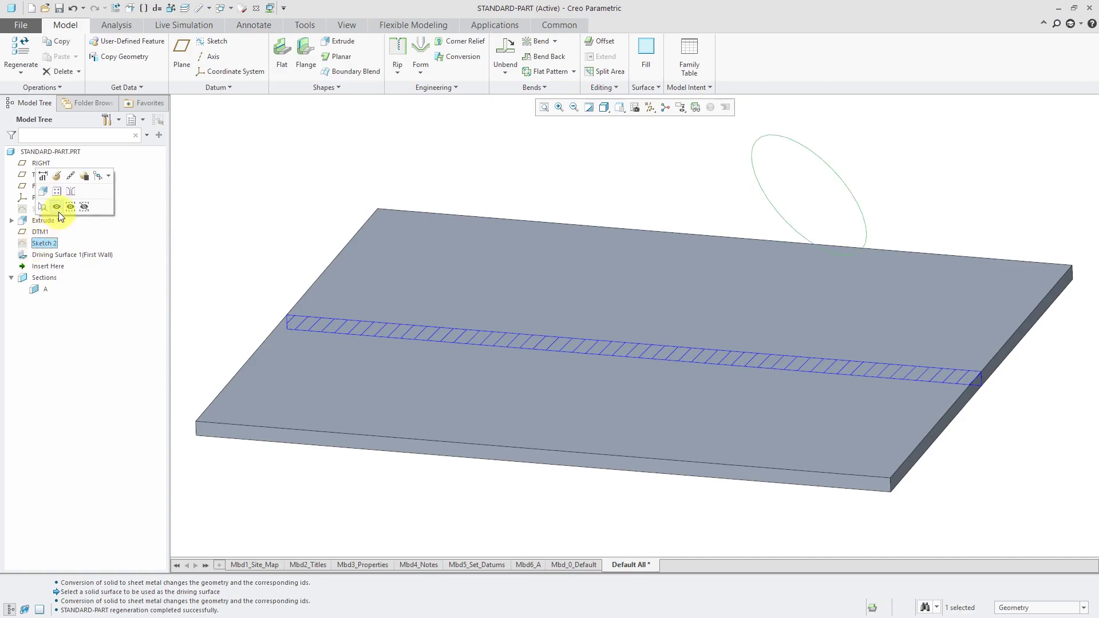
left_click(787, 222)
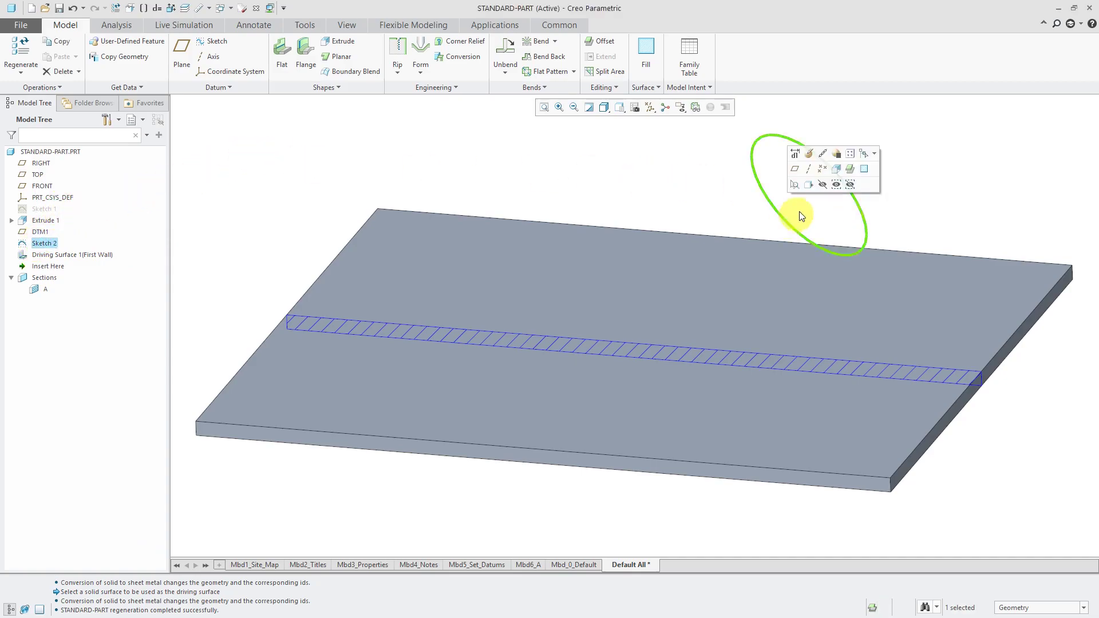
left_click(836, 169)
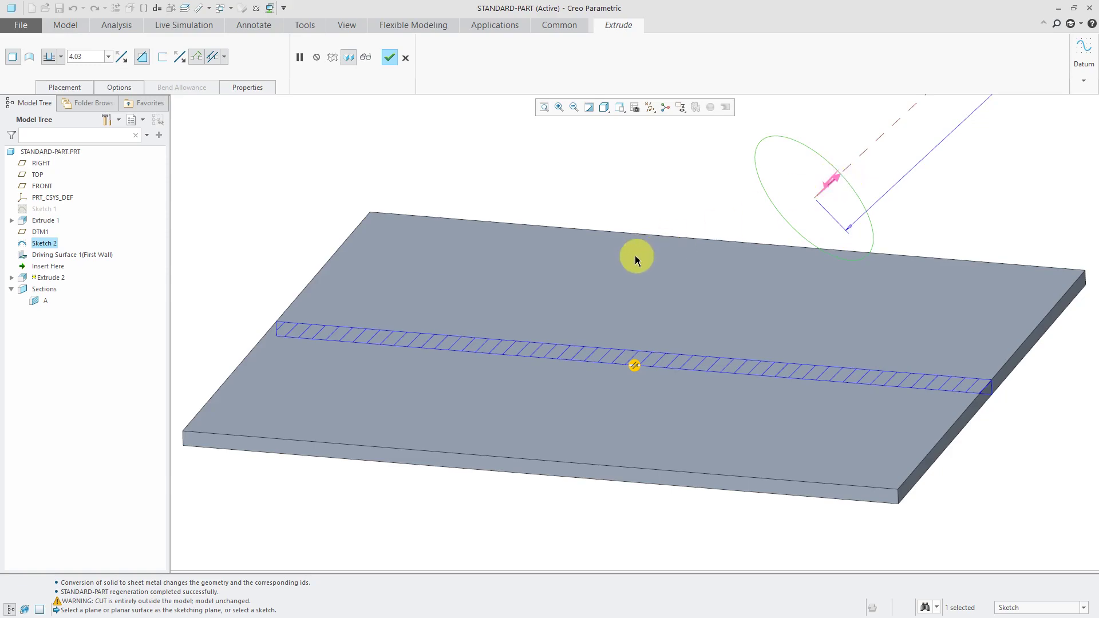
left_click(840, 183)
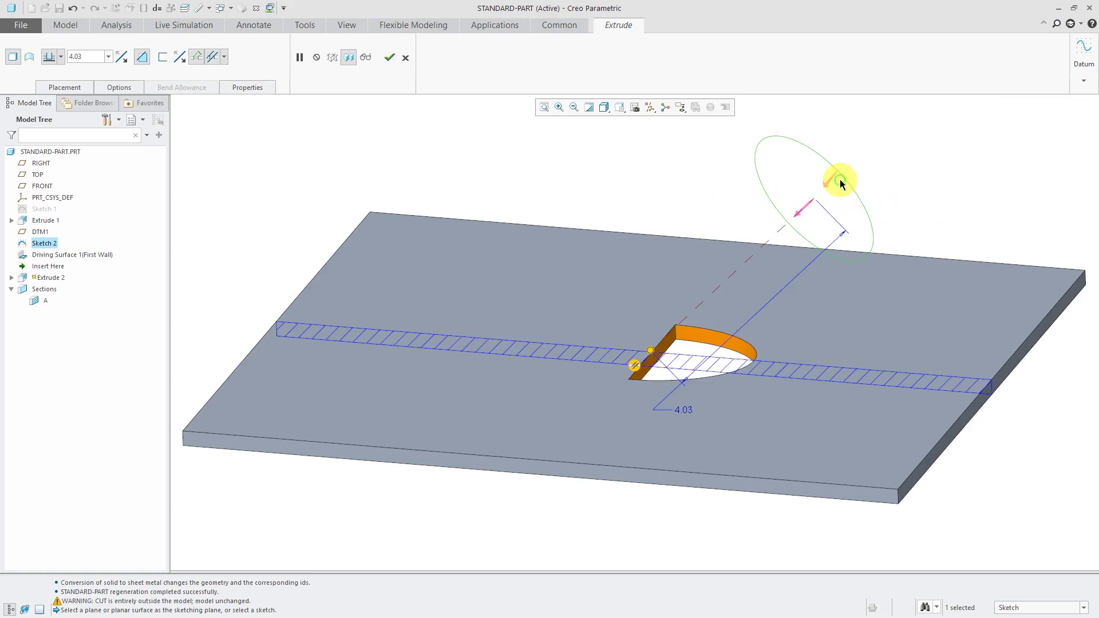
right_click(651, 351)
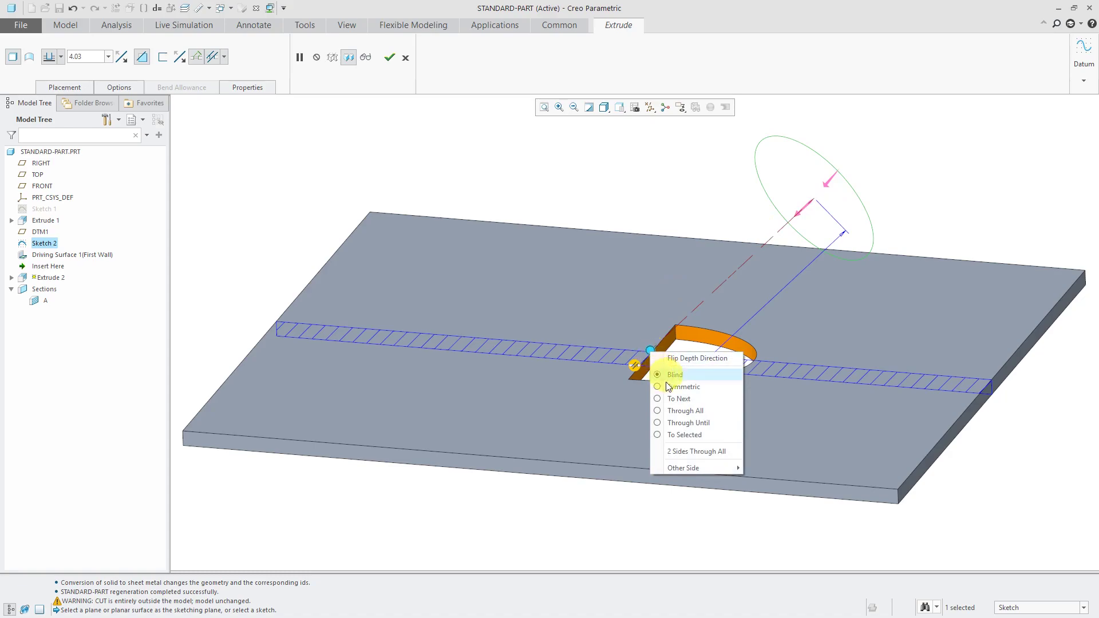
left_click(676, 412)
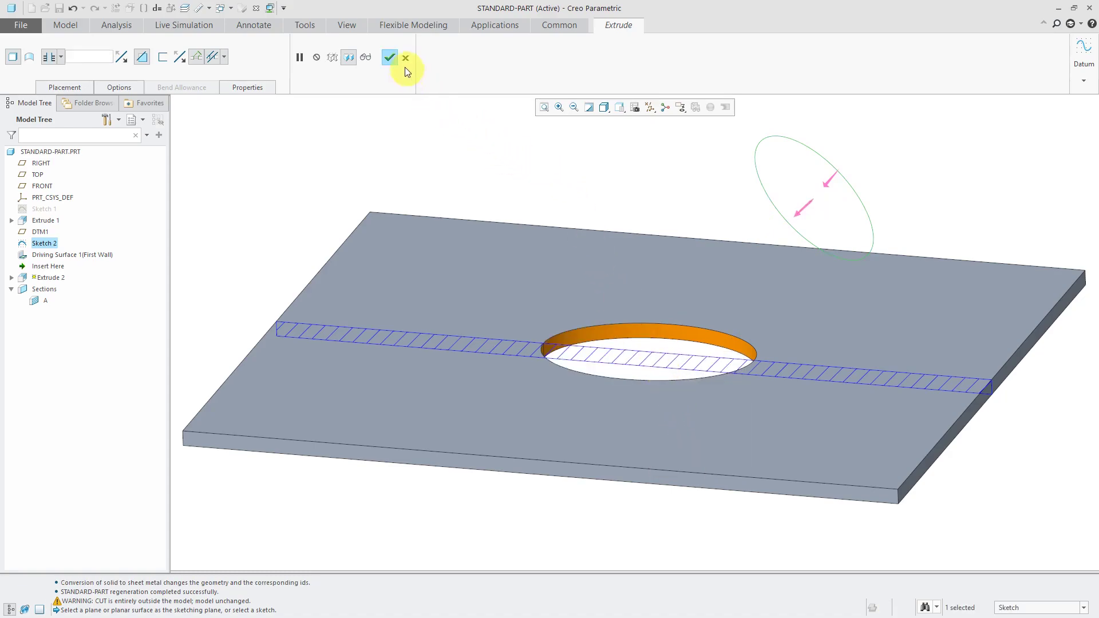
left_click(389, 57)
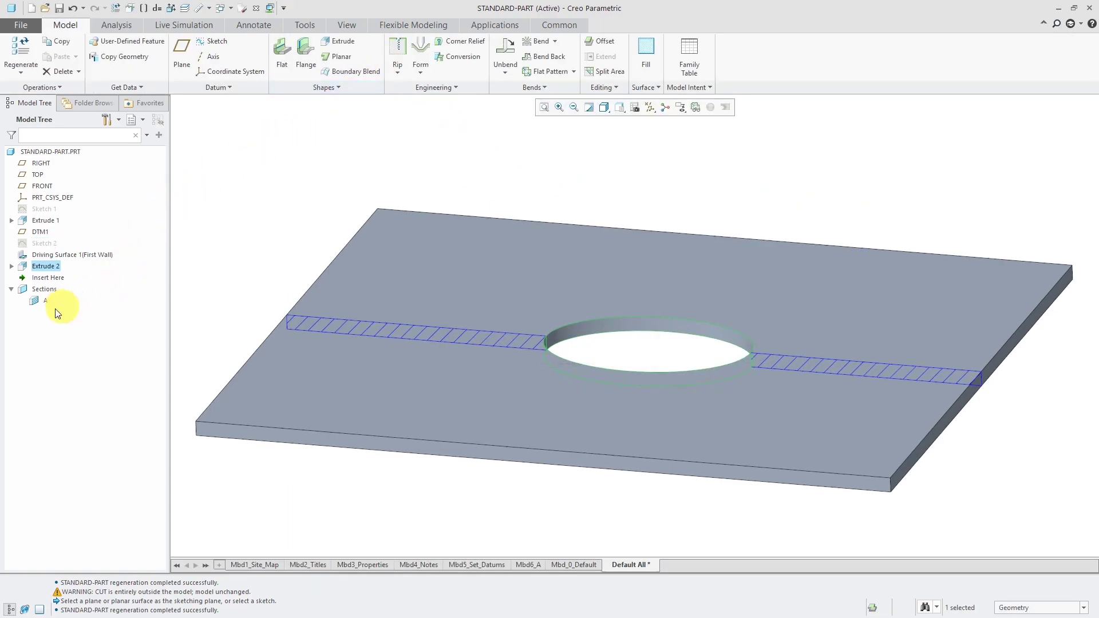
- Activate section A clipping and zoom in on the hole's hatched cross section
left_click(46, 301)
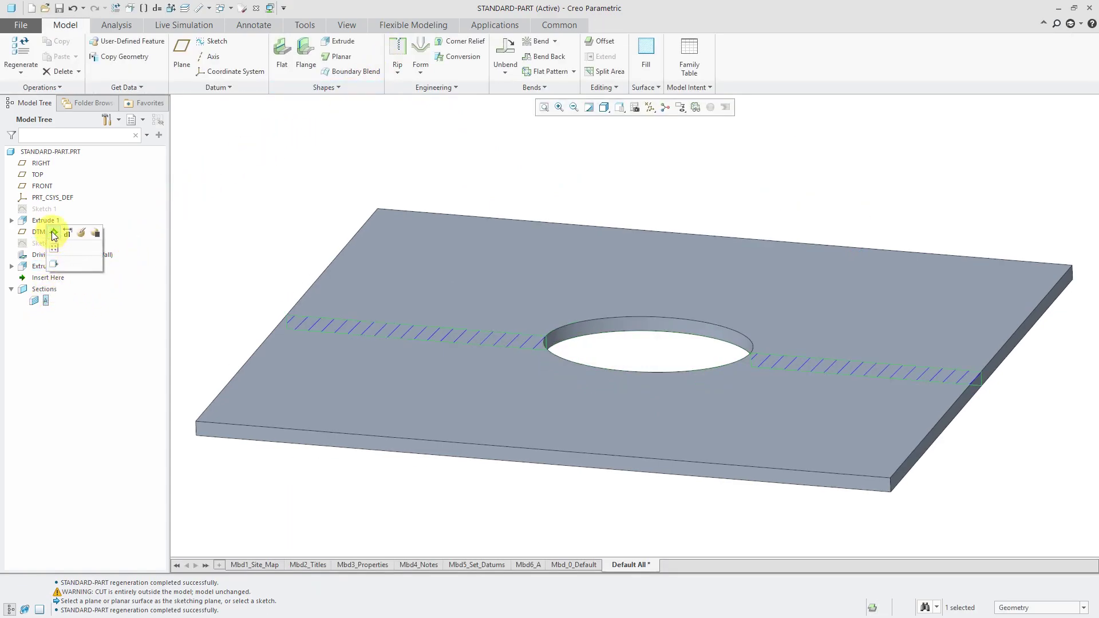
left_click(80, 236)
scroll(560, 338, "down", 3)
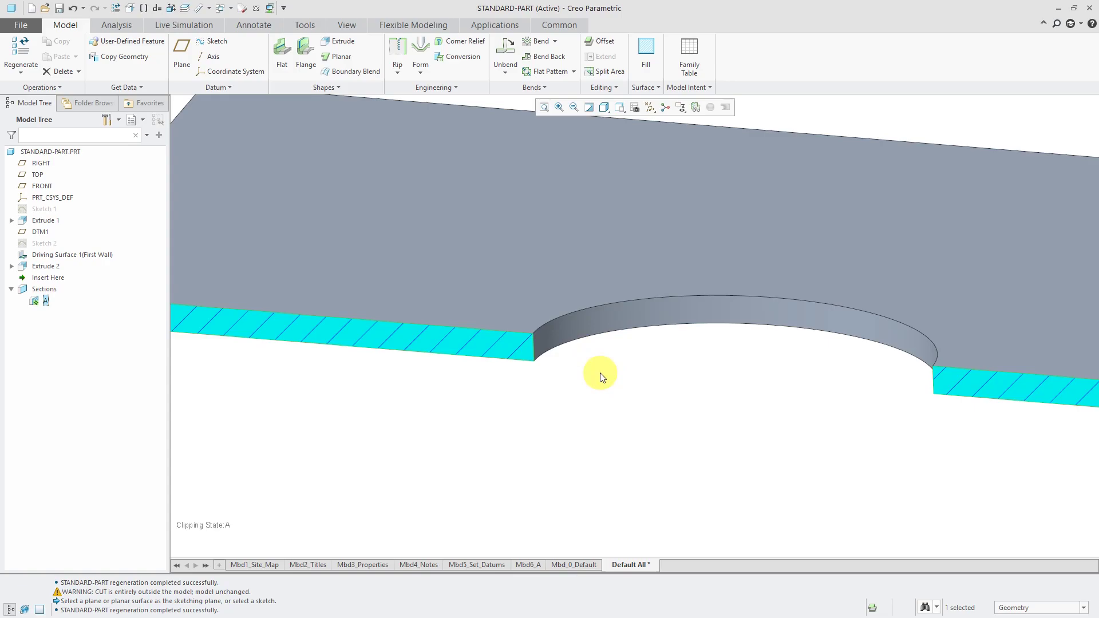
left_click(49, 267)
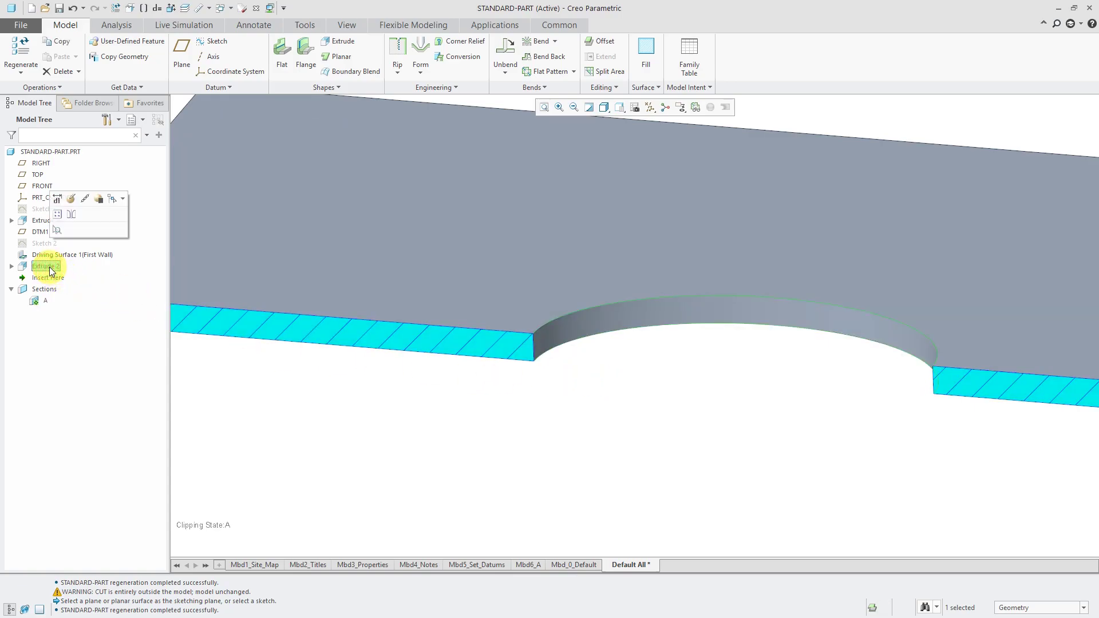
- Reopen Extrude 2 and toggle material removal normal to the surface to compare cut walls
left_click(76, 198)
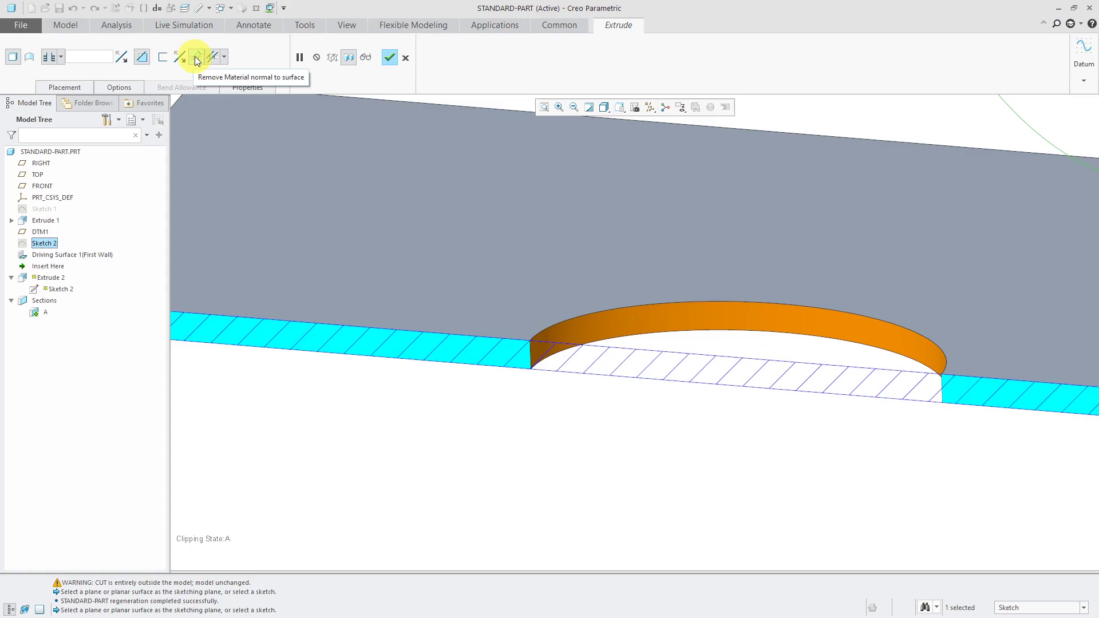
left_click(197, 60)
left_click(198, 60)
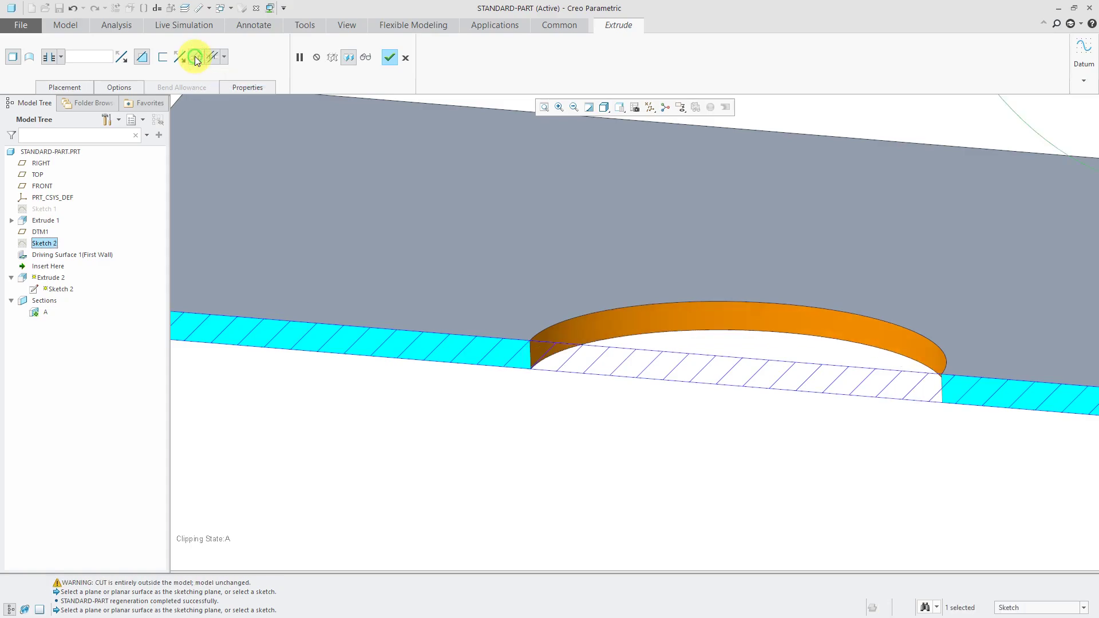
left_click(198, 60)
left_click(197, 60)
- Try the normal-cut options (Driving and Offset, Driving only, third option) and settle on the final one
left_click(225, 58)
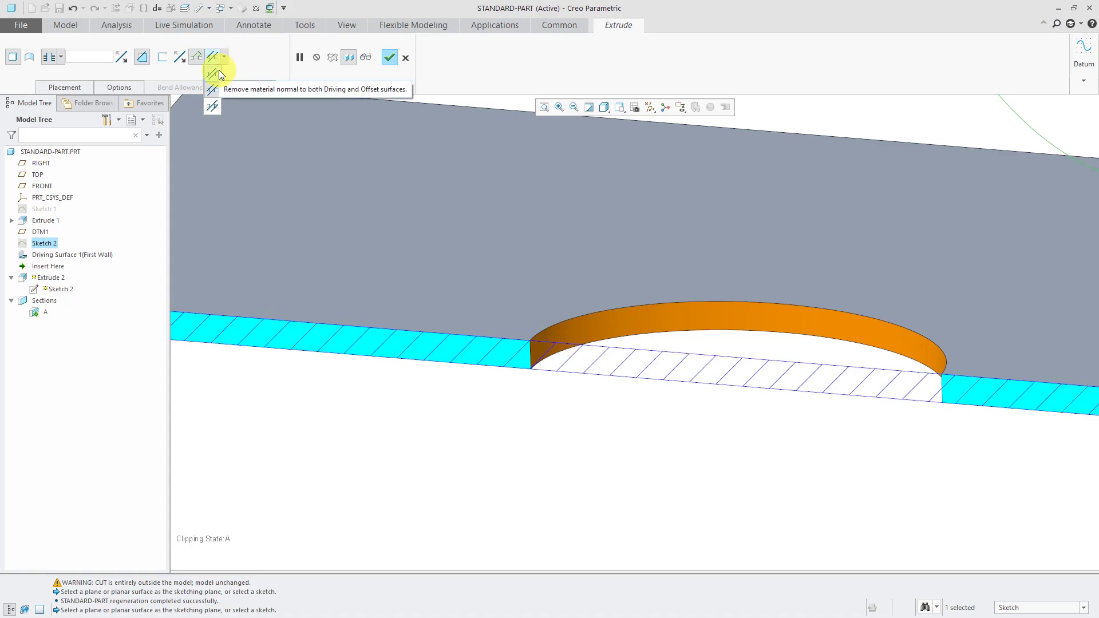
left_click(219, 71)
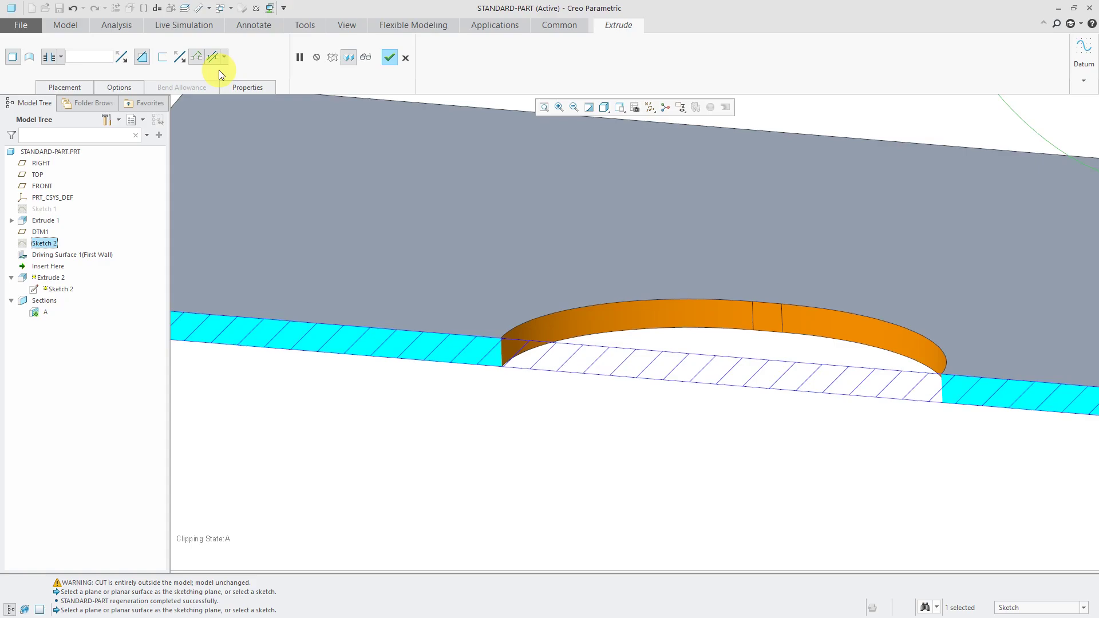
left_click(225, 59)
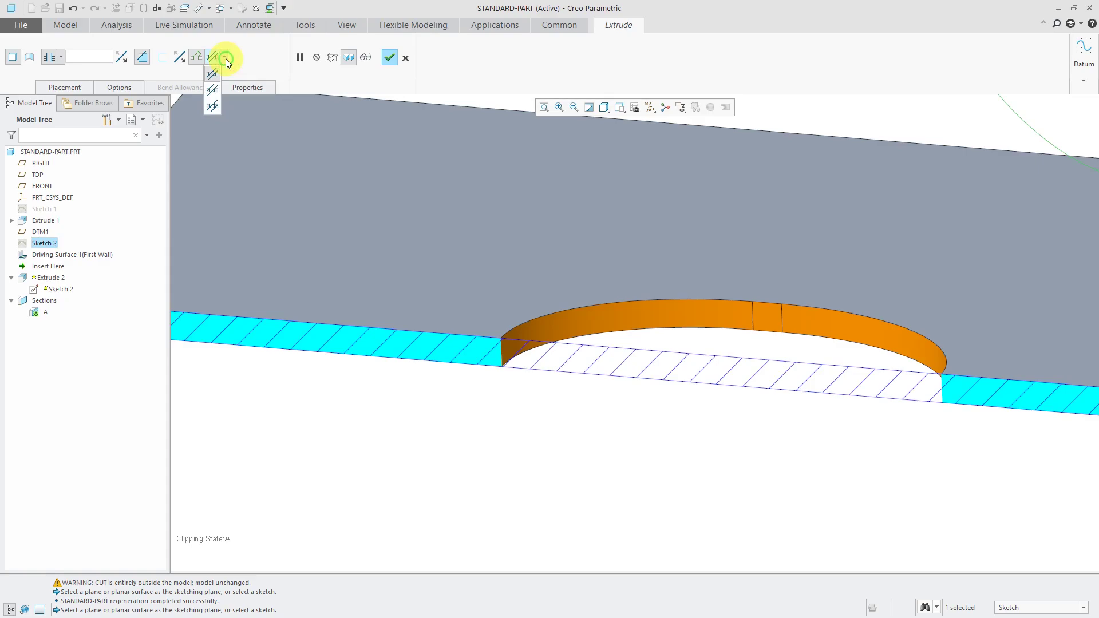
left_click(213, 93)
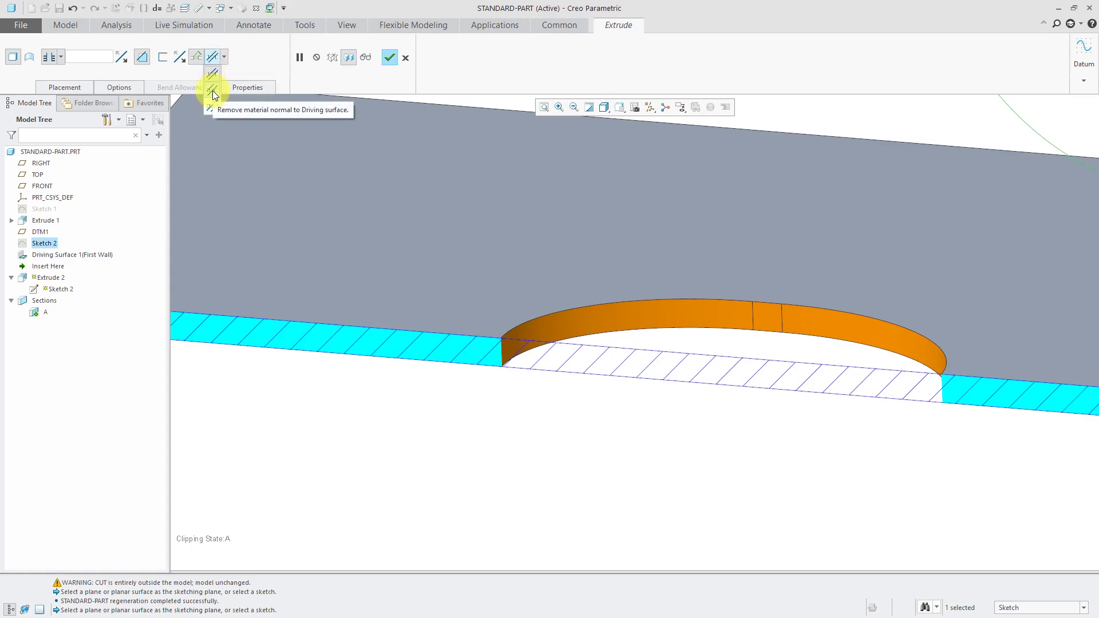
left_click(225, 57)
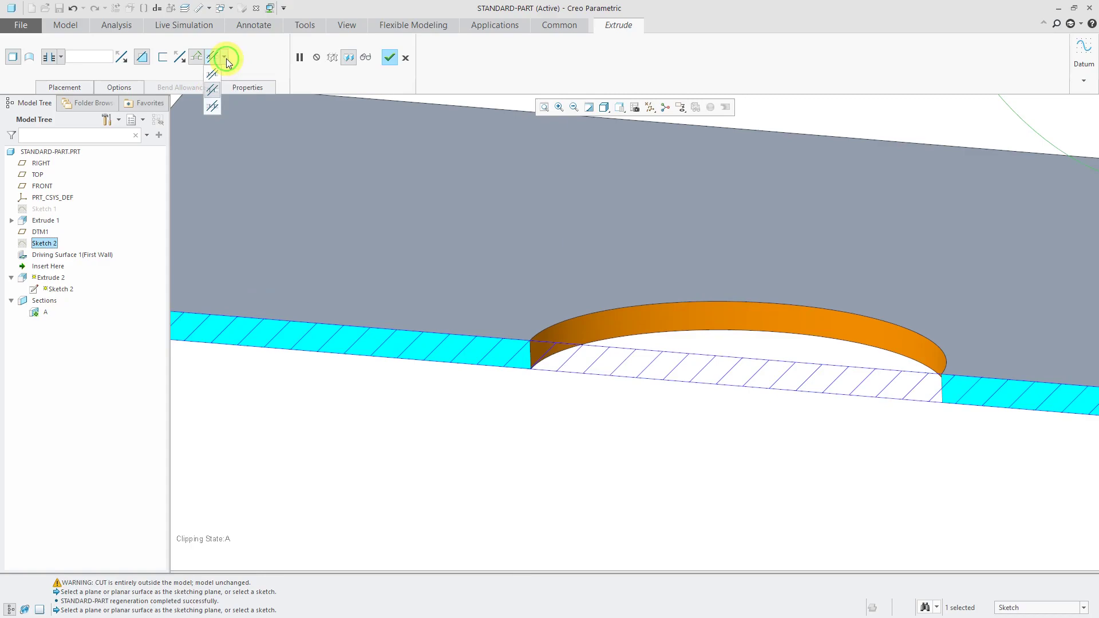
left_click(213, 107)
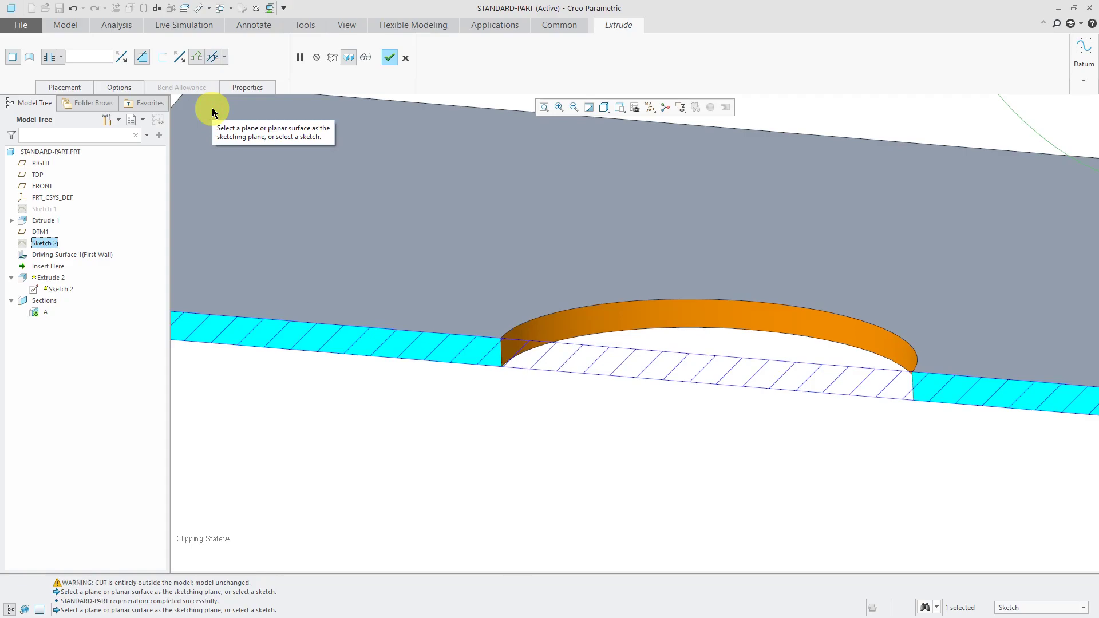
left_click(225, 60)
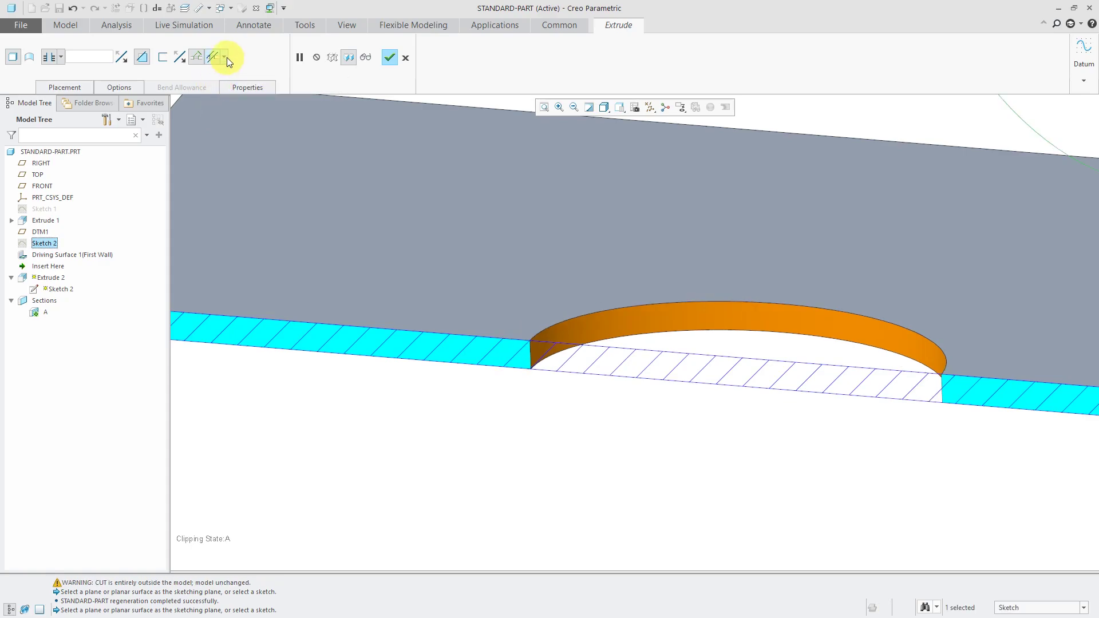
left_click(227, 57)
left_click(212, 106)
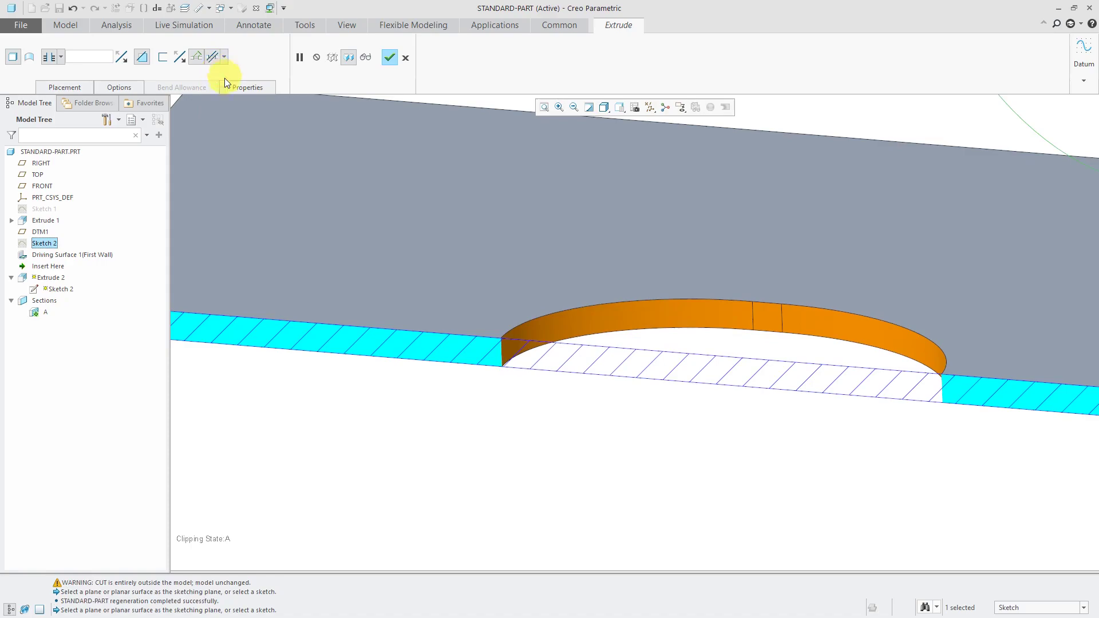
left_click(389, 57)
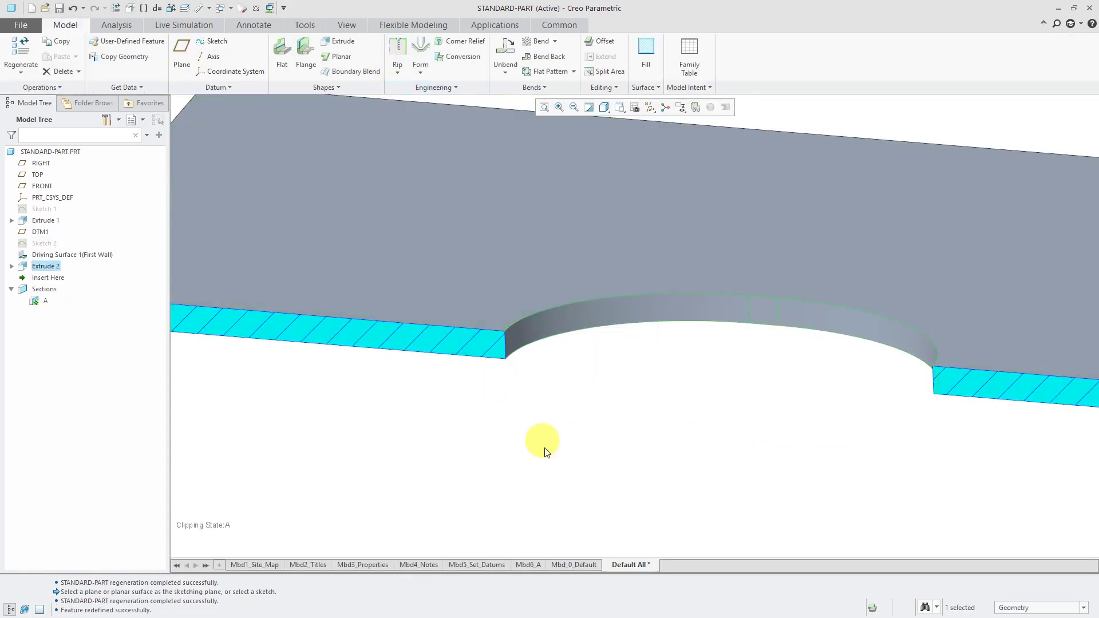